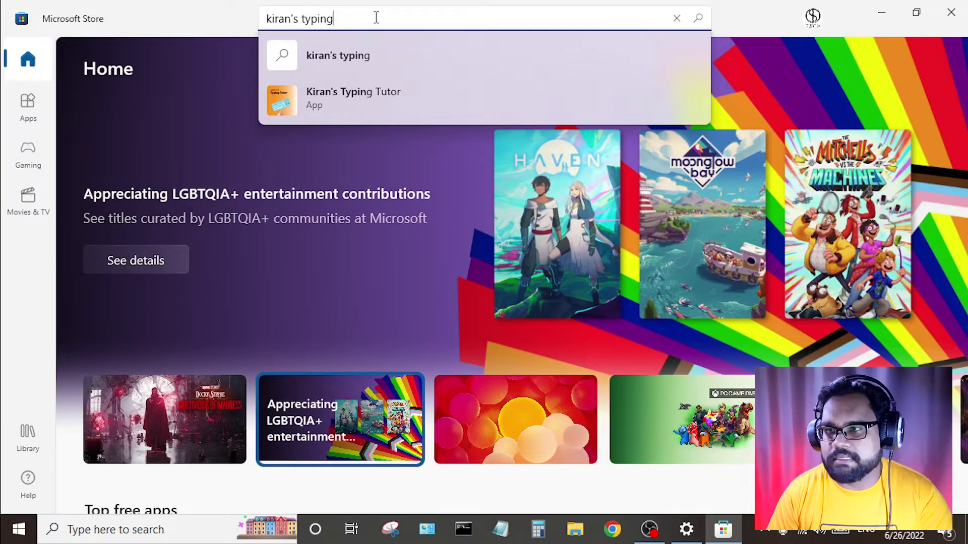
Step: Search the Store for 'tutor' and install Kiran's Typing Tutor from its product page
type("tutor")
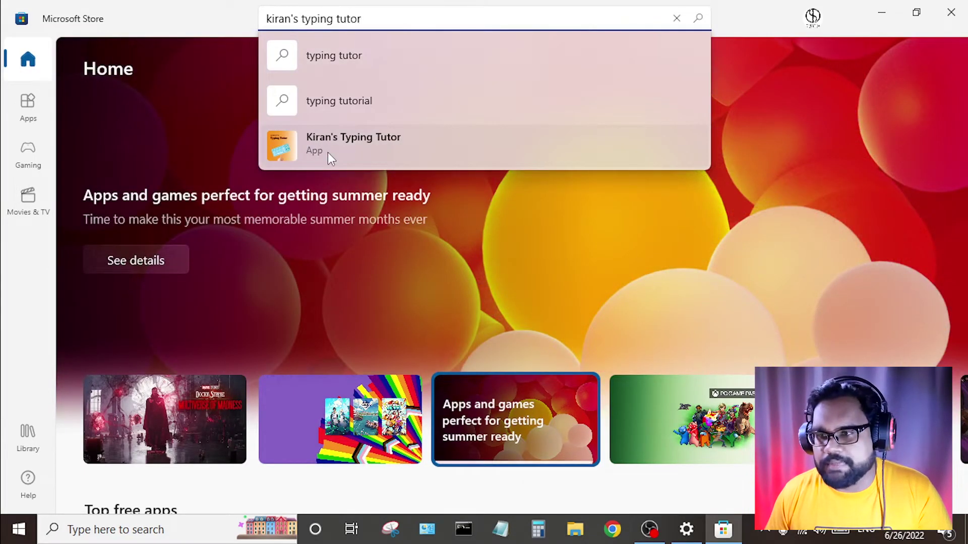
left_click(329, 152)
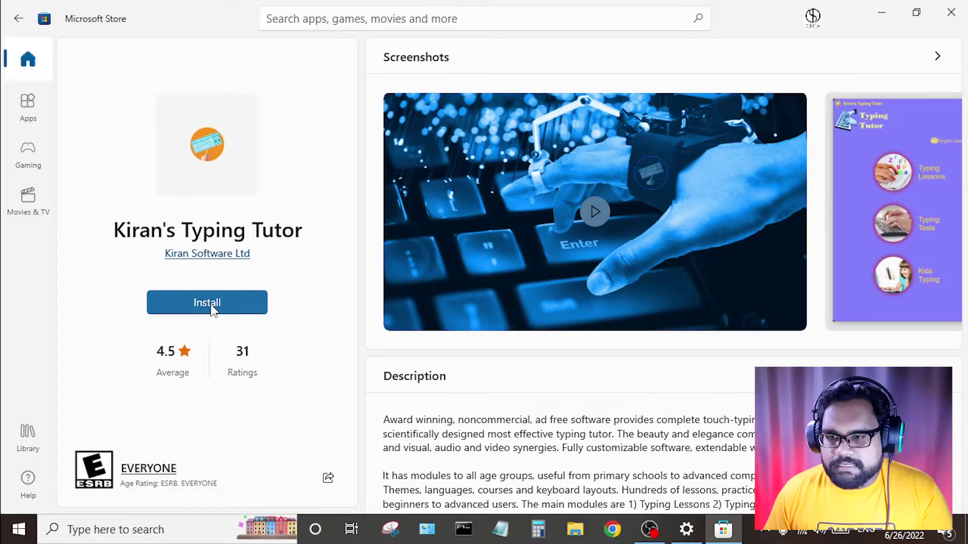
left_click(212, 305)
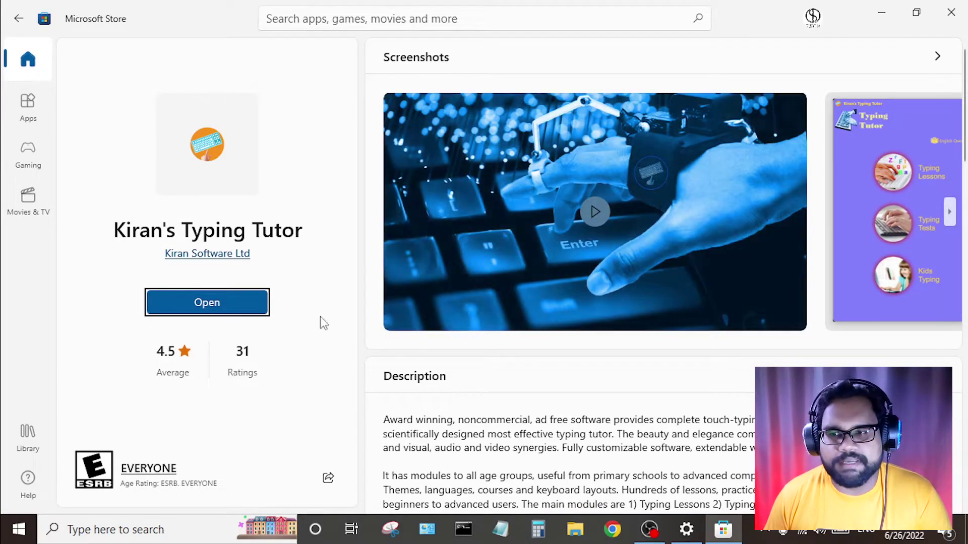
Step: Launch Kiran's Typing Tutor, turn off 'Show welcome window on startup', and close the welcome window
left_click(205, 306)
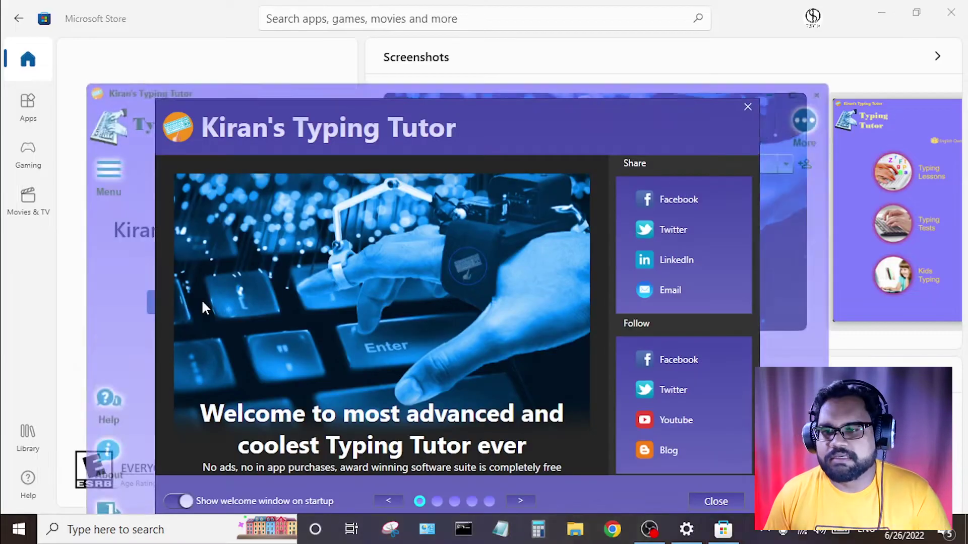
left_click_drag(445, 89, 436, 30)
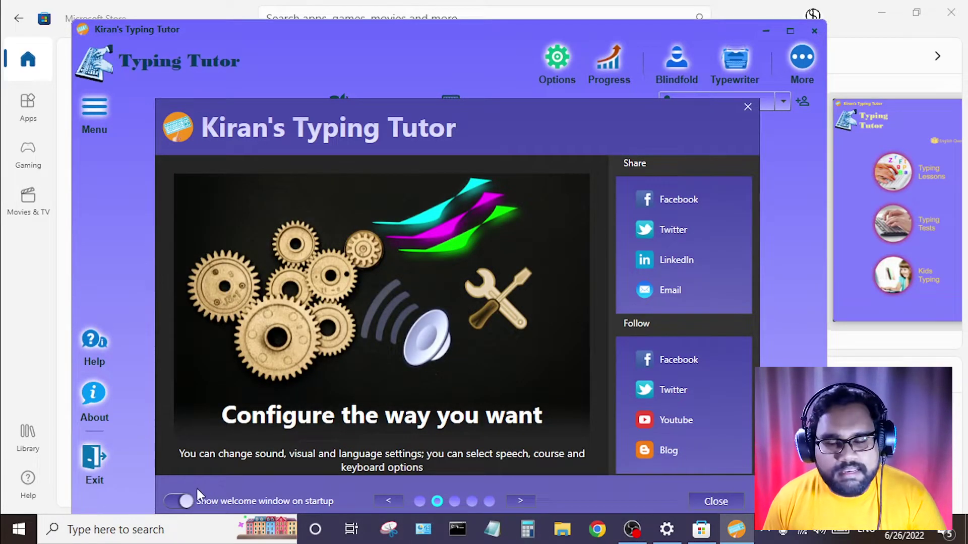
left_click(177, 503)
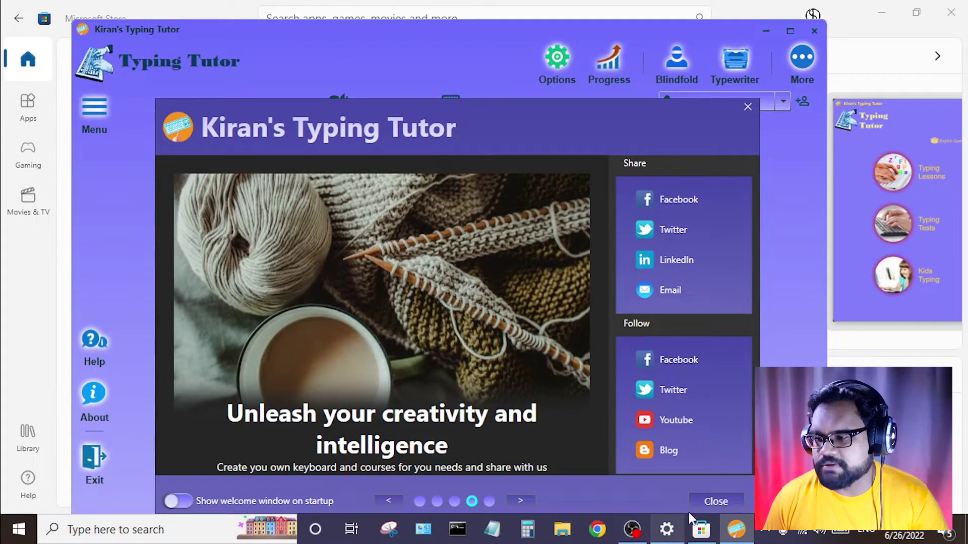
left_click(719, 500)
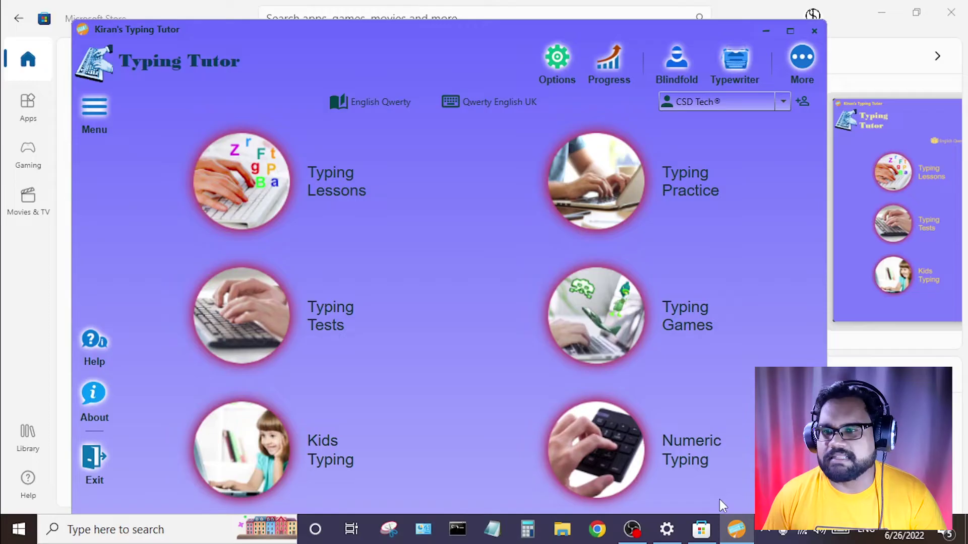
Step: Maximize the tutor window and go to the Typing Lessons module
left_click(790, 31)
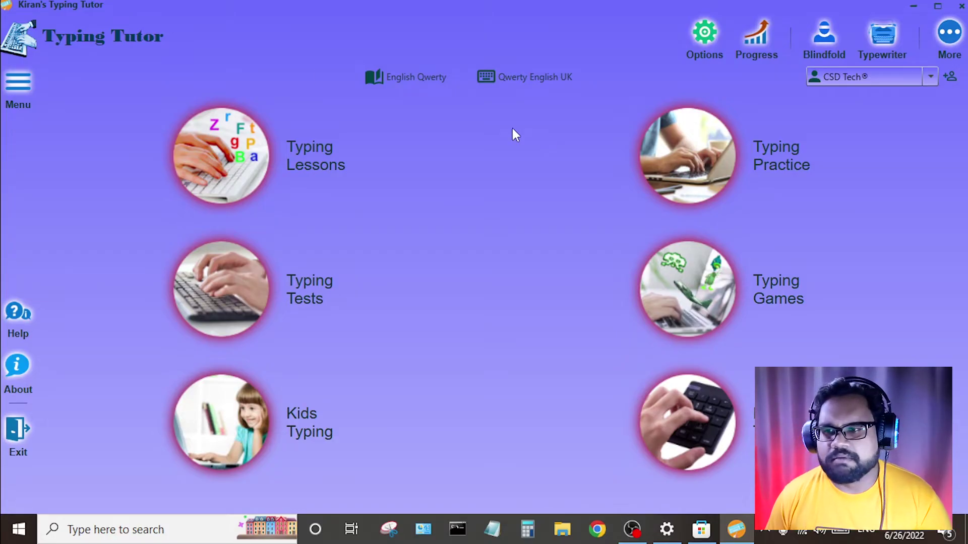
left_click(239, 170)
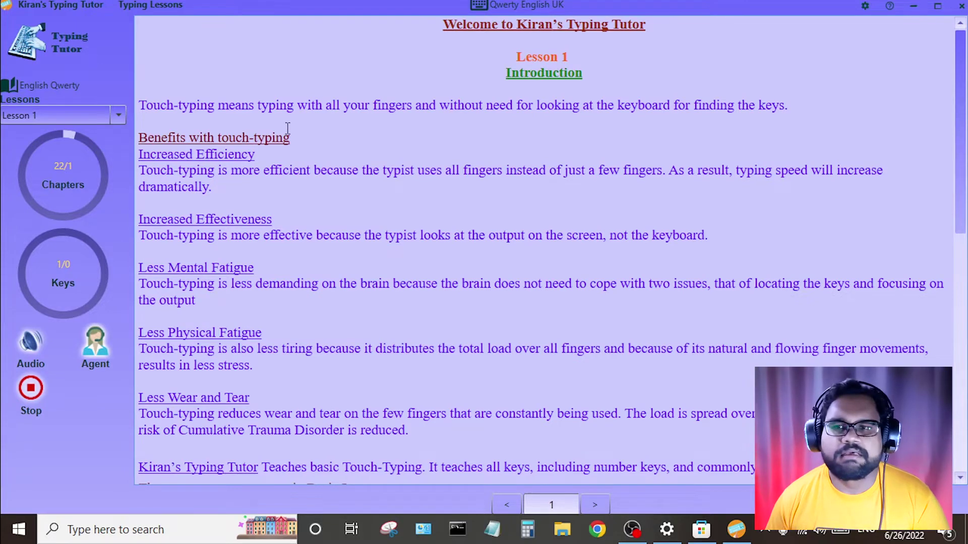
Step: Read through Lesson 1 Introduction and Lesson 2 History & Requirements, moving on to Lesson 3 Position
scroll(244, 234, "down", 6)
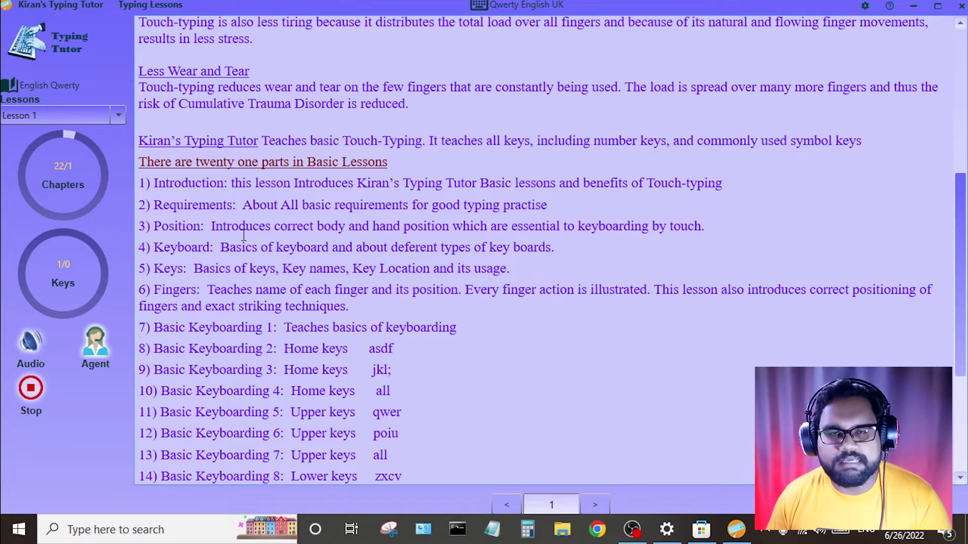
scroll(249, 234, "down", 2)
scroll(241, 254, "down", 2)
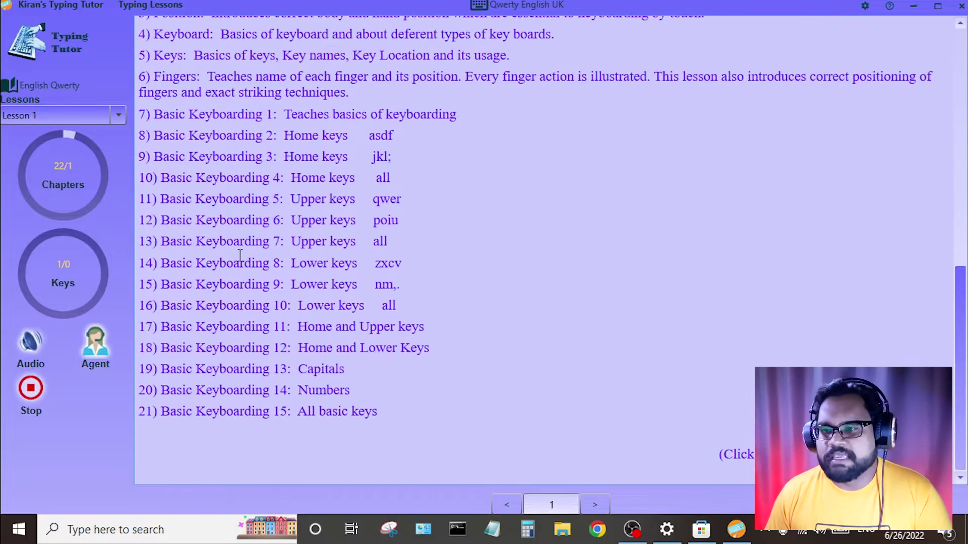
left_click(595, 504)
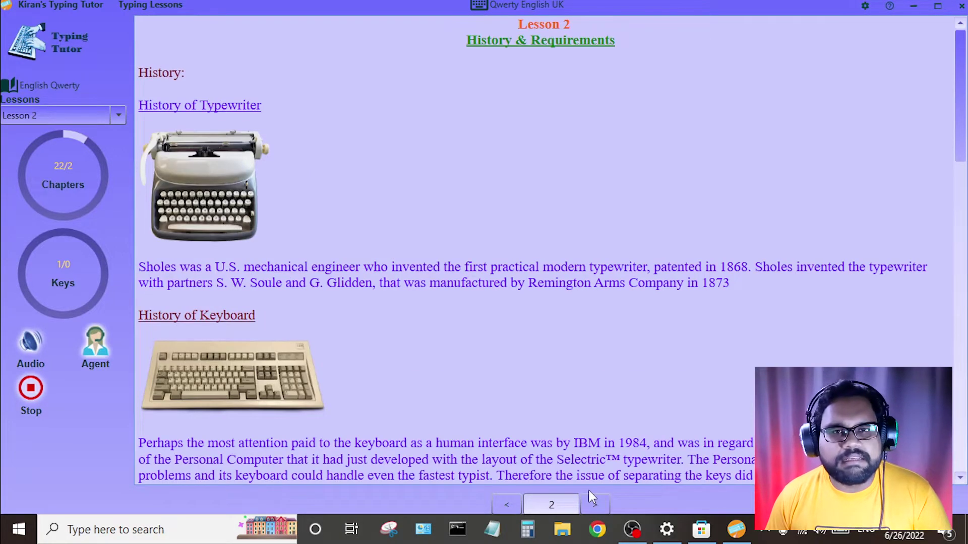
scroll(588, 454, "down", 8)
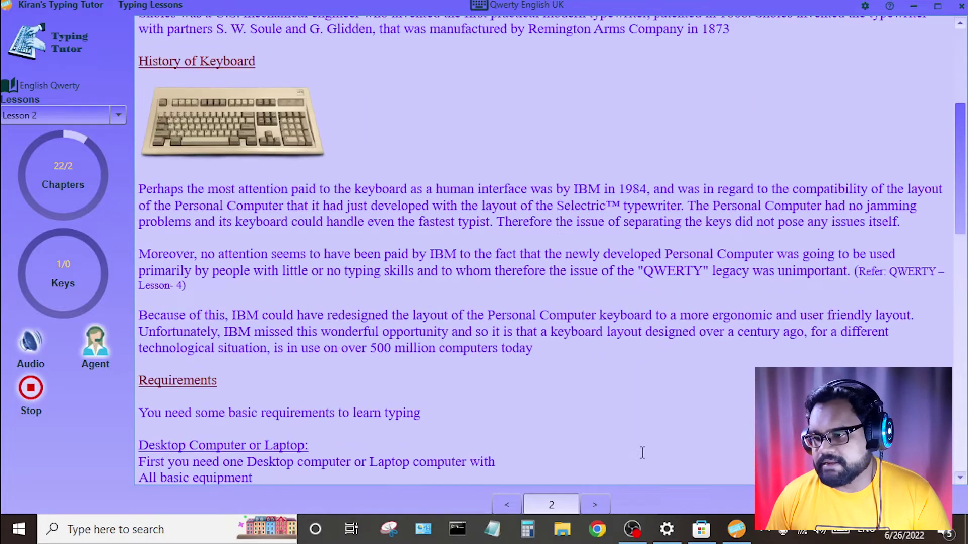
scroll(589, 454, "down", 2)
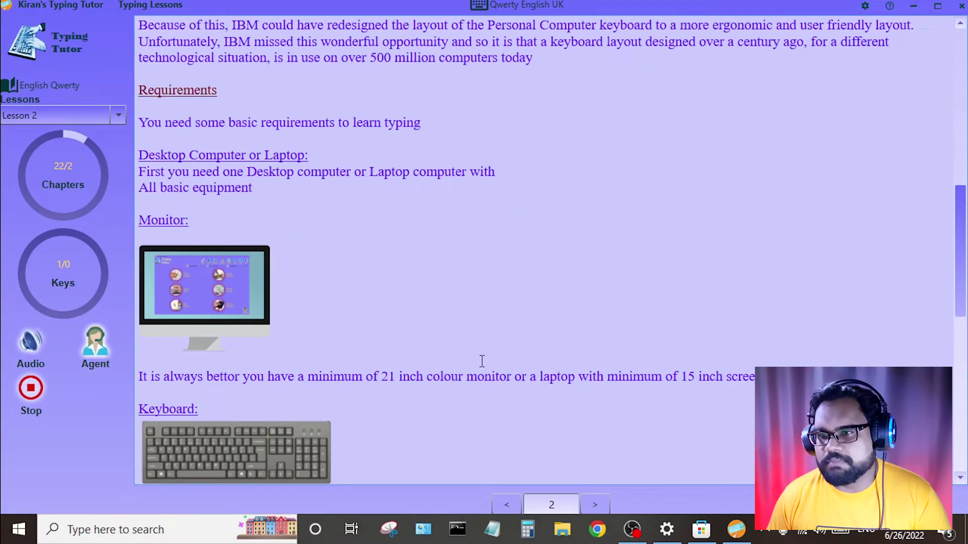
left_click(596, 505)
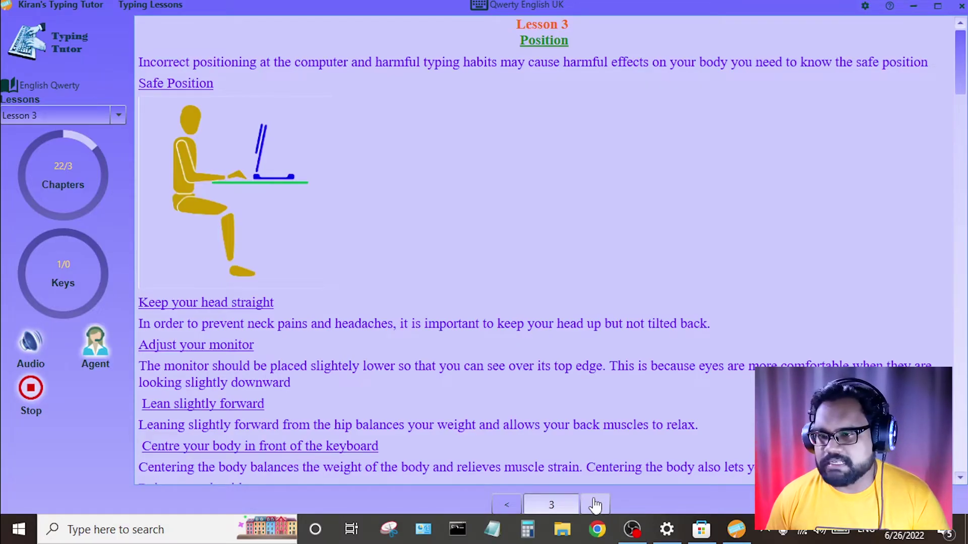
Step: Page through Lessons 4–6 to Lesson 7 Basic Keyboarding 1 and focus its typing box
left_click(596, 505)
left_click(596, 504)
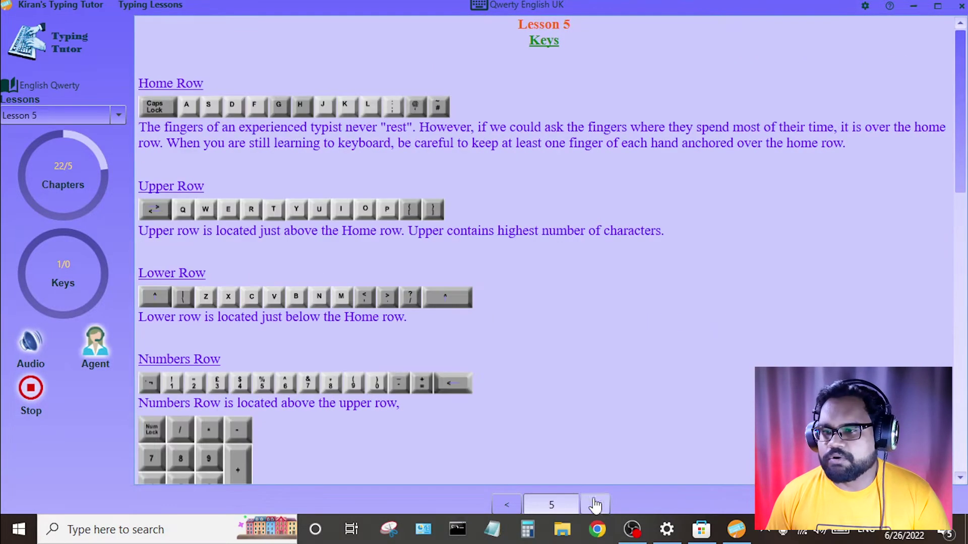
left_click(594, 504)
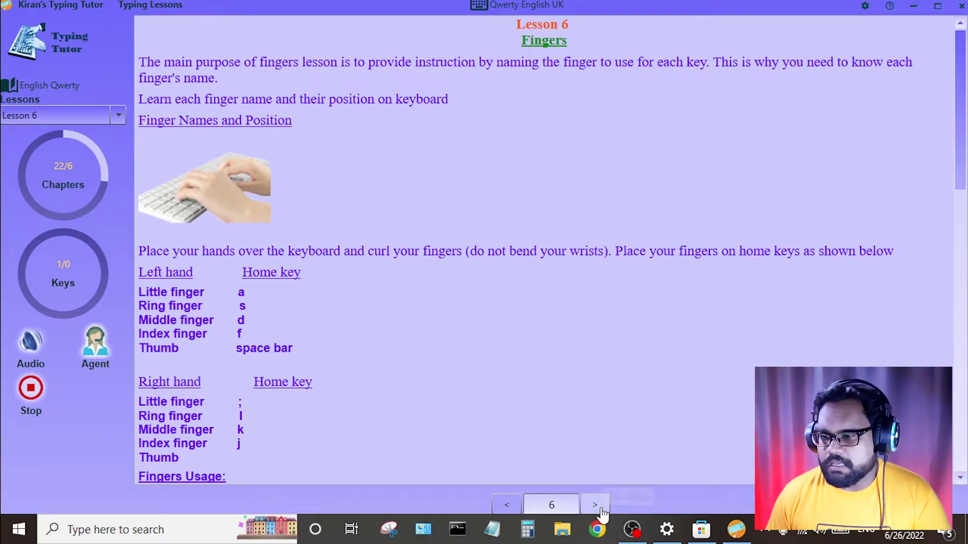
left_click(596, 504)
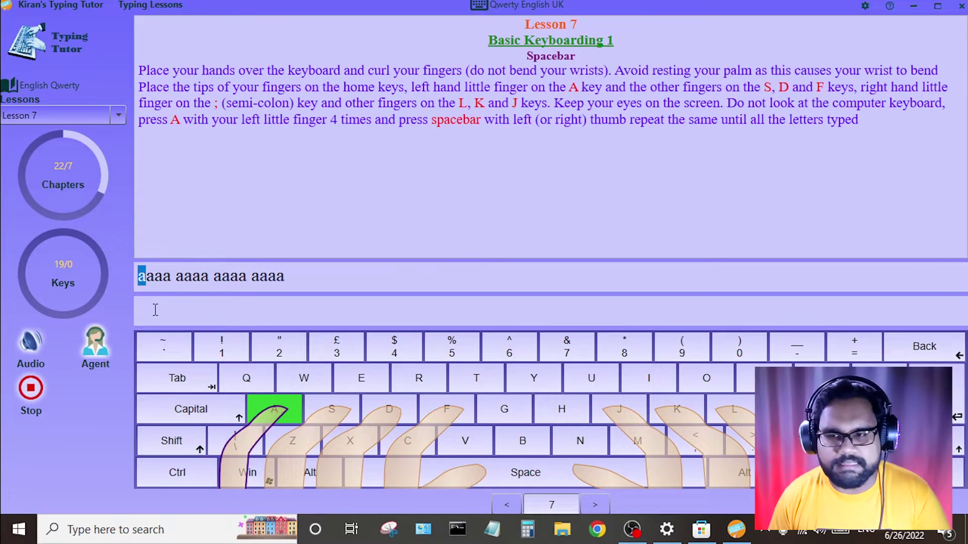
left_click(229, 308)
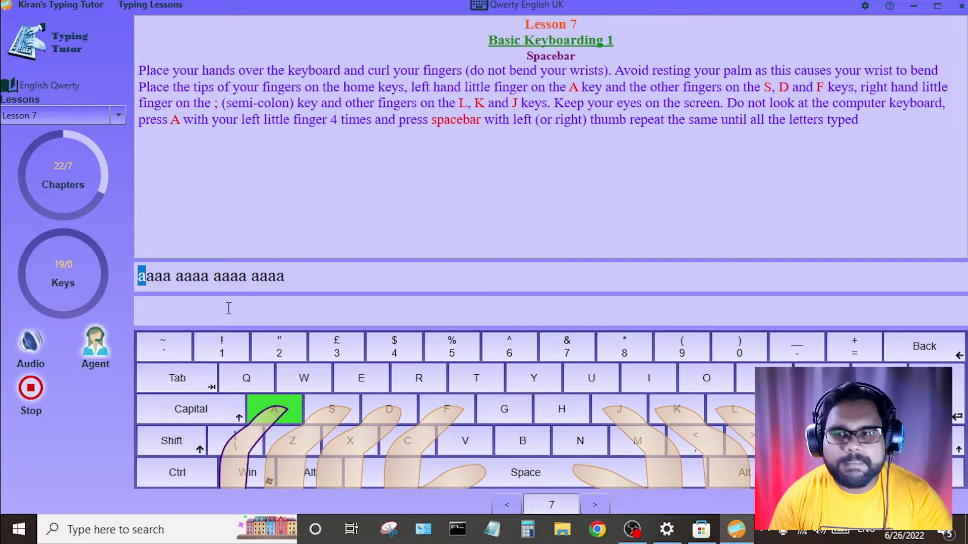
Step: Type the Lesson 7 spacebar drill 'aaaa aaaa aaaa aaaa'
type("a")
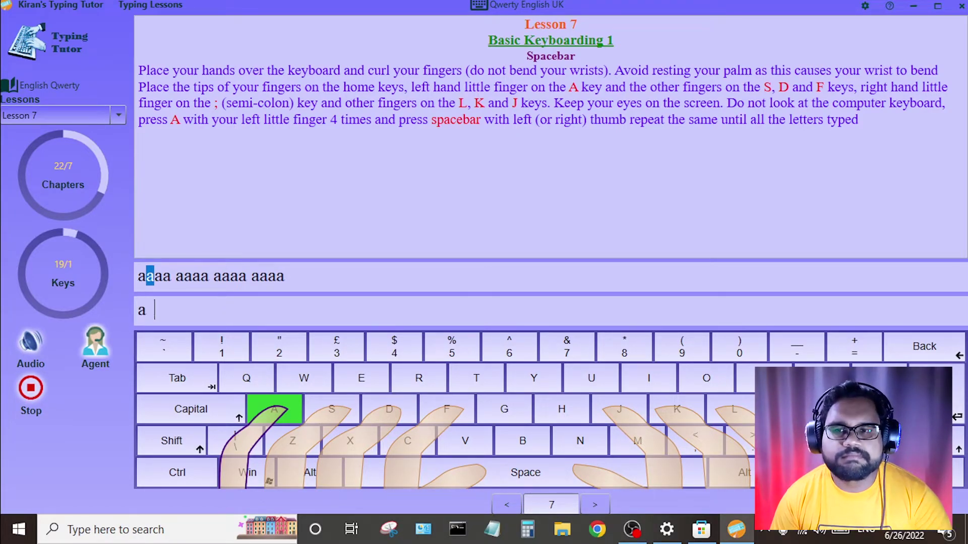
type("aa")
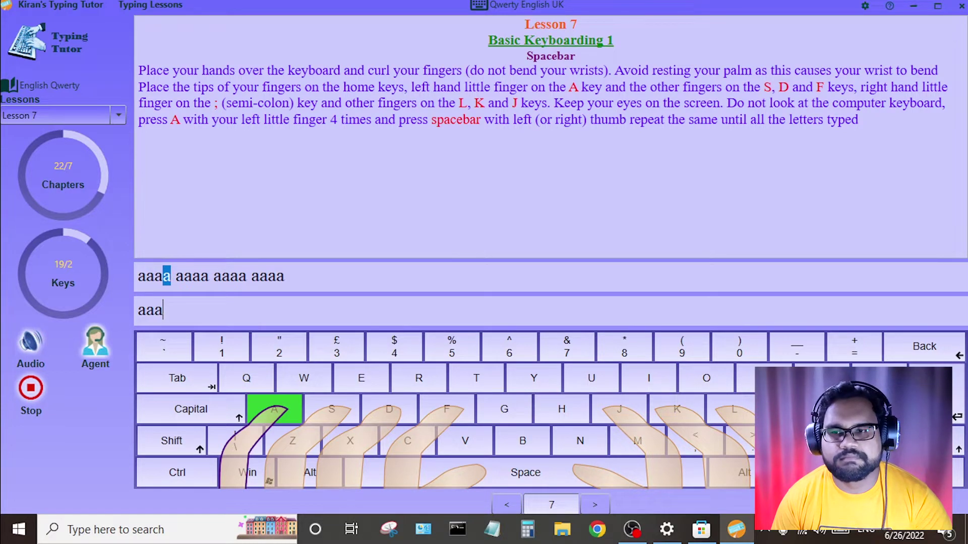
type("a")
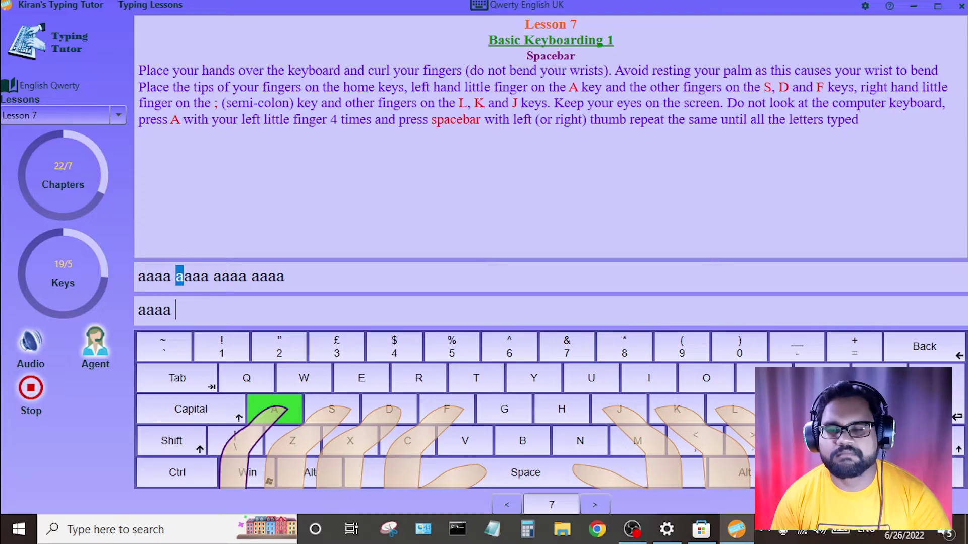
type(" aaaa")
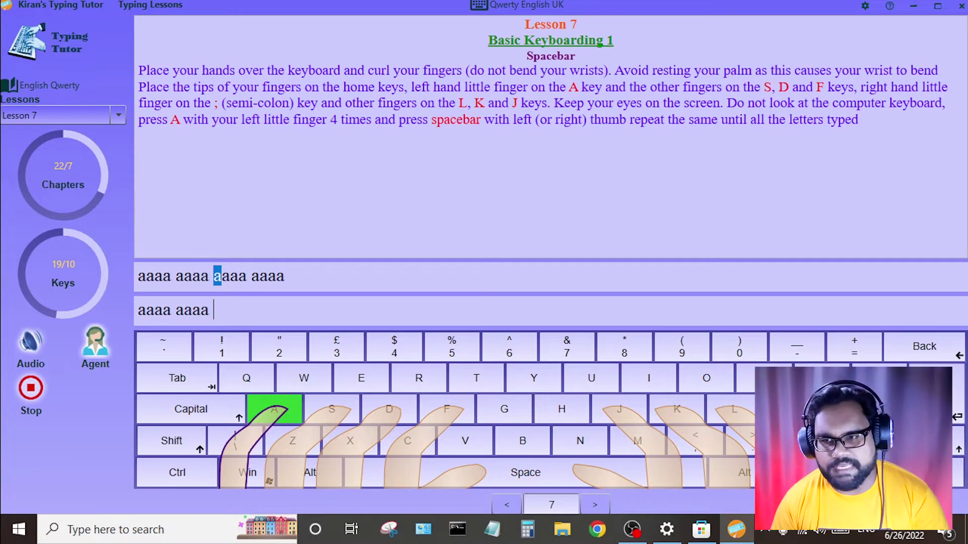
type(" a")
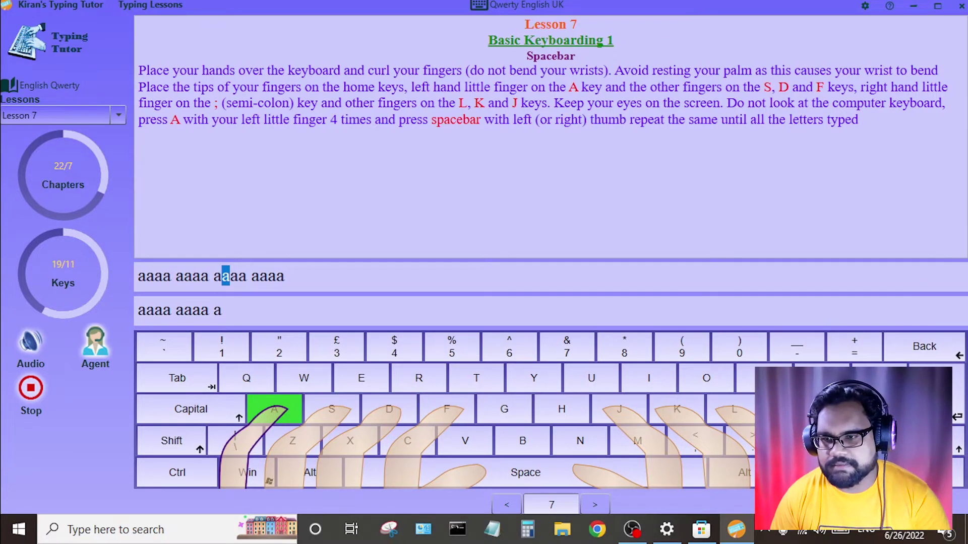
type("aaa aaaa")
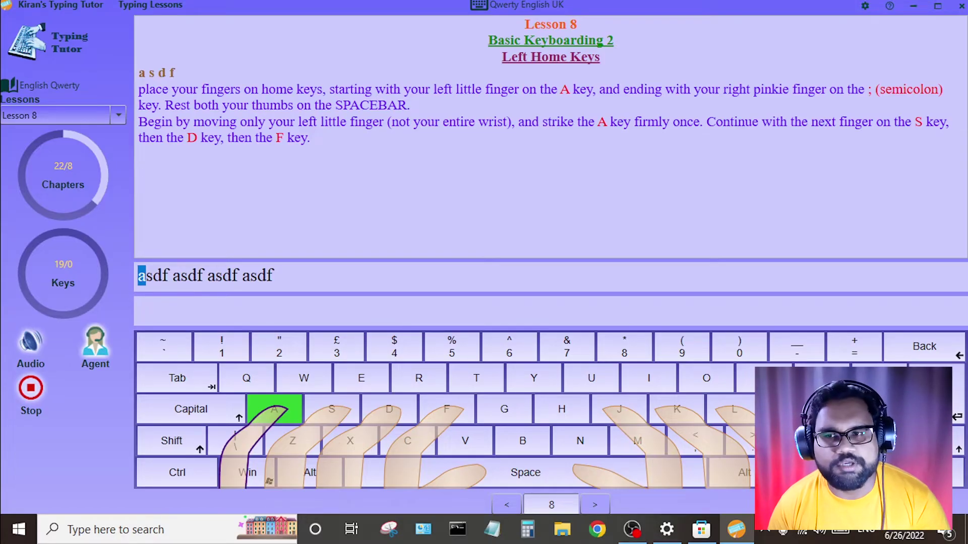
Step: Type the Lesson 8 left home keys drill 'asdf asdf asdf asdf'
type("asdf")
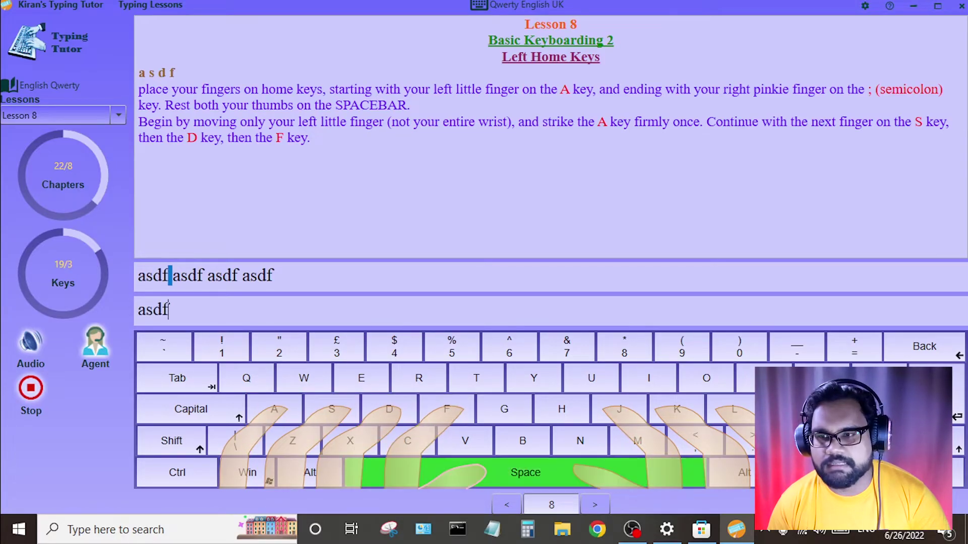
type(" asdf asdf")
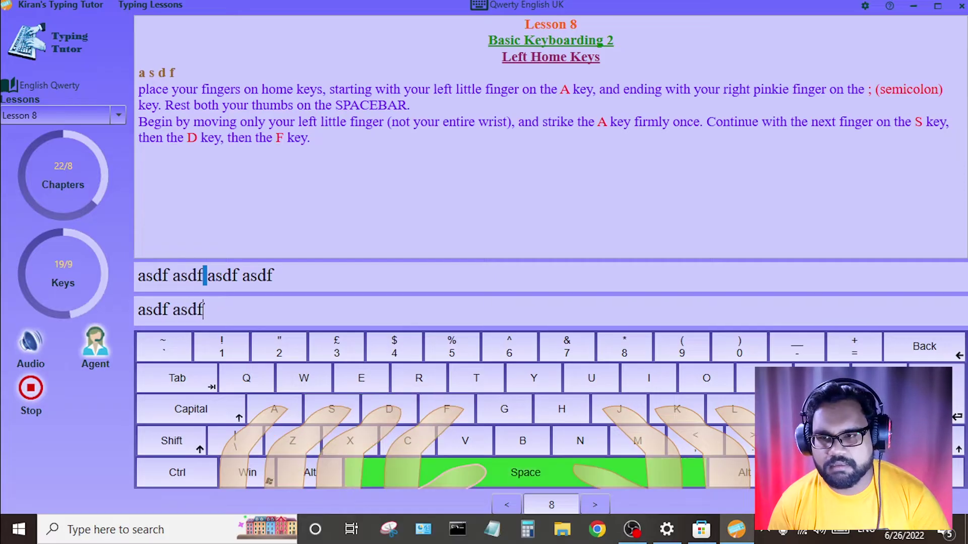
type(" asdf as")
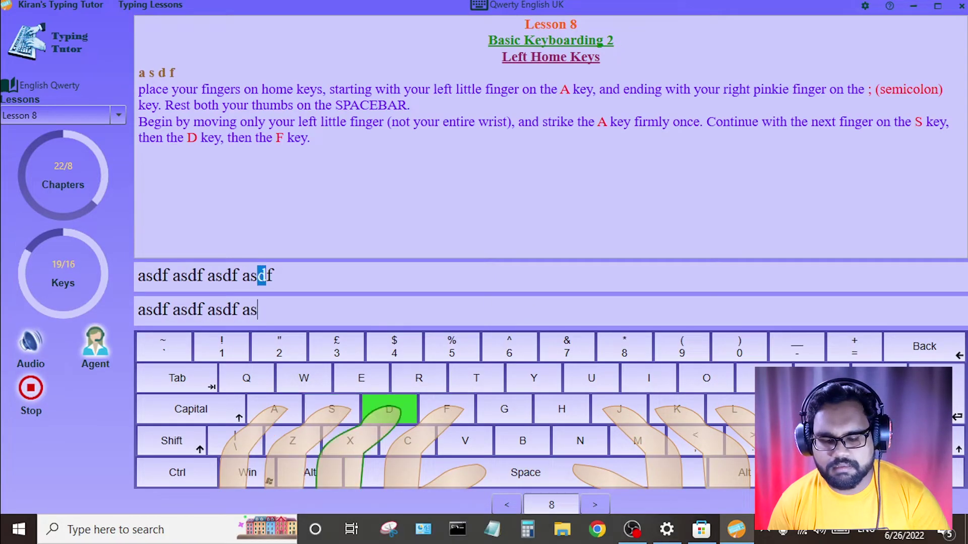
type("f")
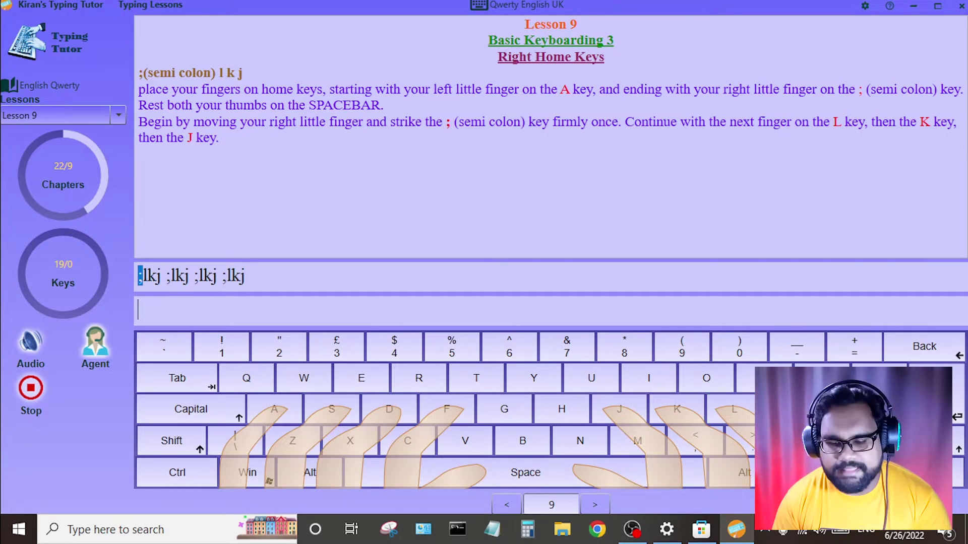
Step: Type the Lesson 9 right home keys drill ';lkj ;lkj ;lkj ;lkj'
type(";lkj ")
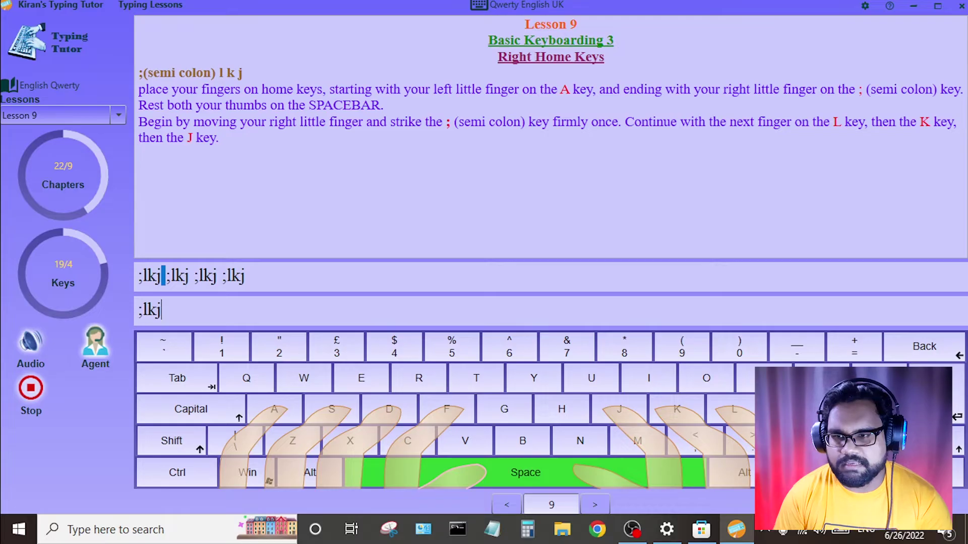
type(";lkj ")
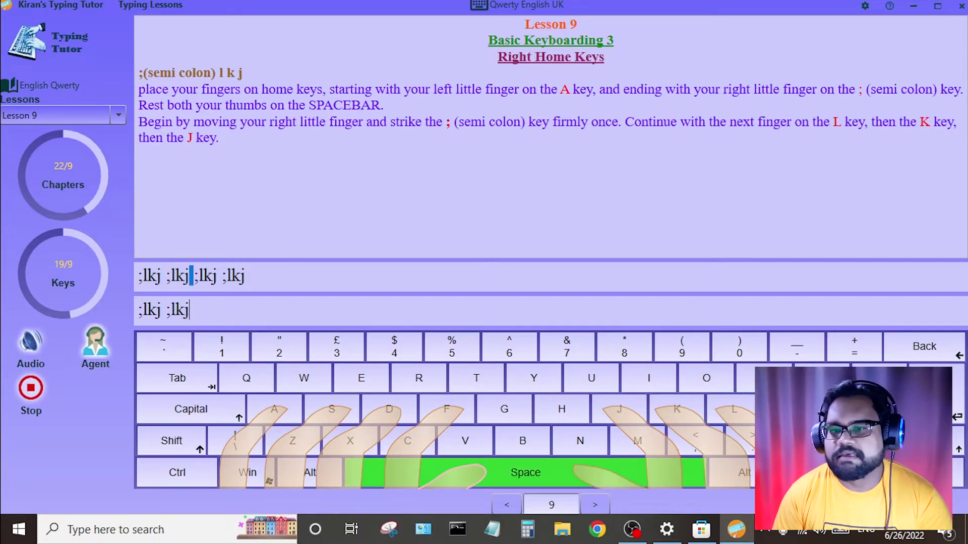
type(";lkj ;lkj")
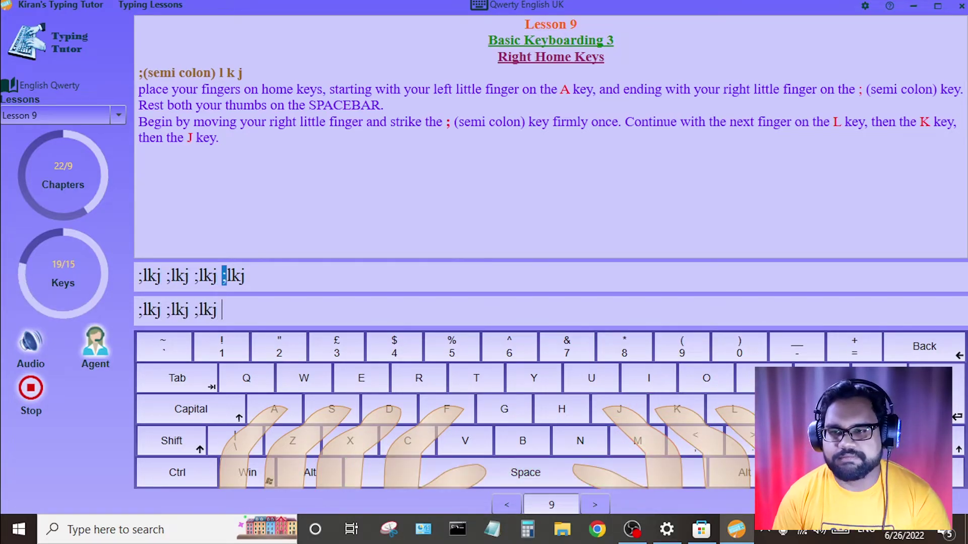